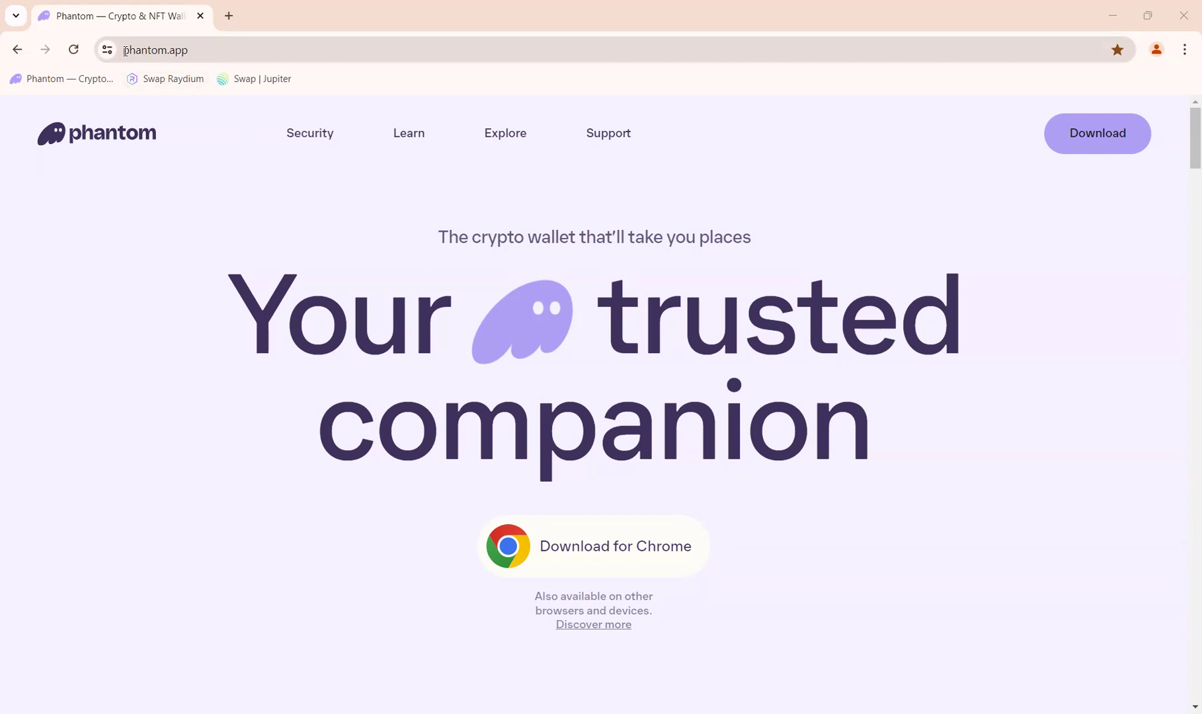
Inspect the full phantom.app address, open Phantom's Web Store listing in a new tab, and return to phantom.app
click(187, 49)
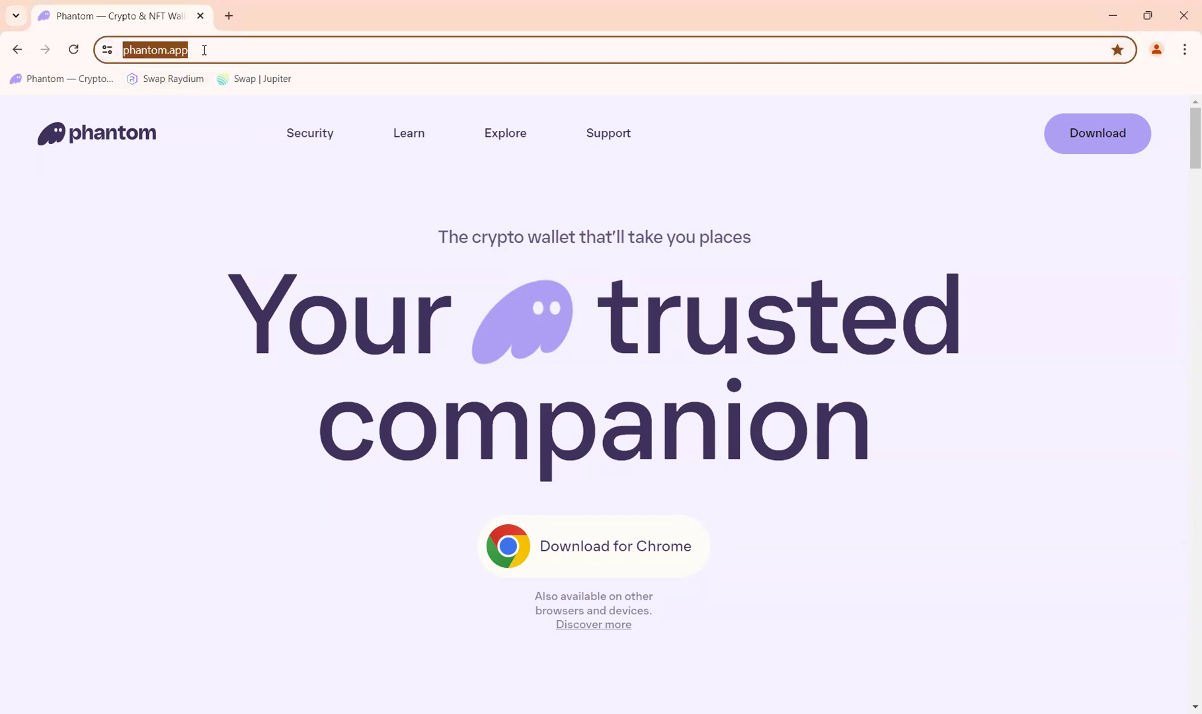
click(204, 49)
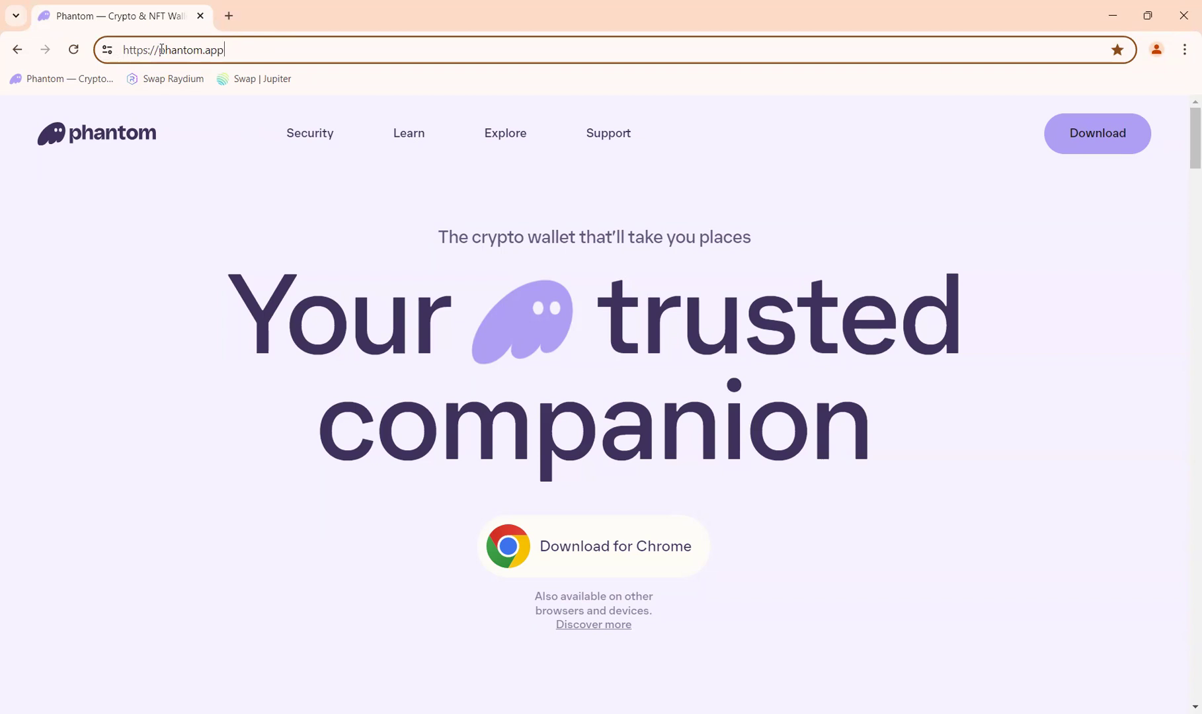
drag(159, 49, 234, 54)
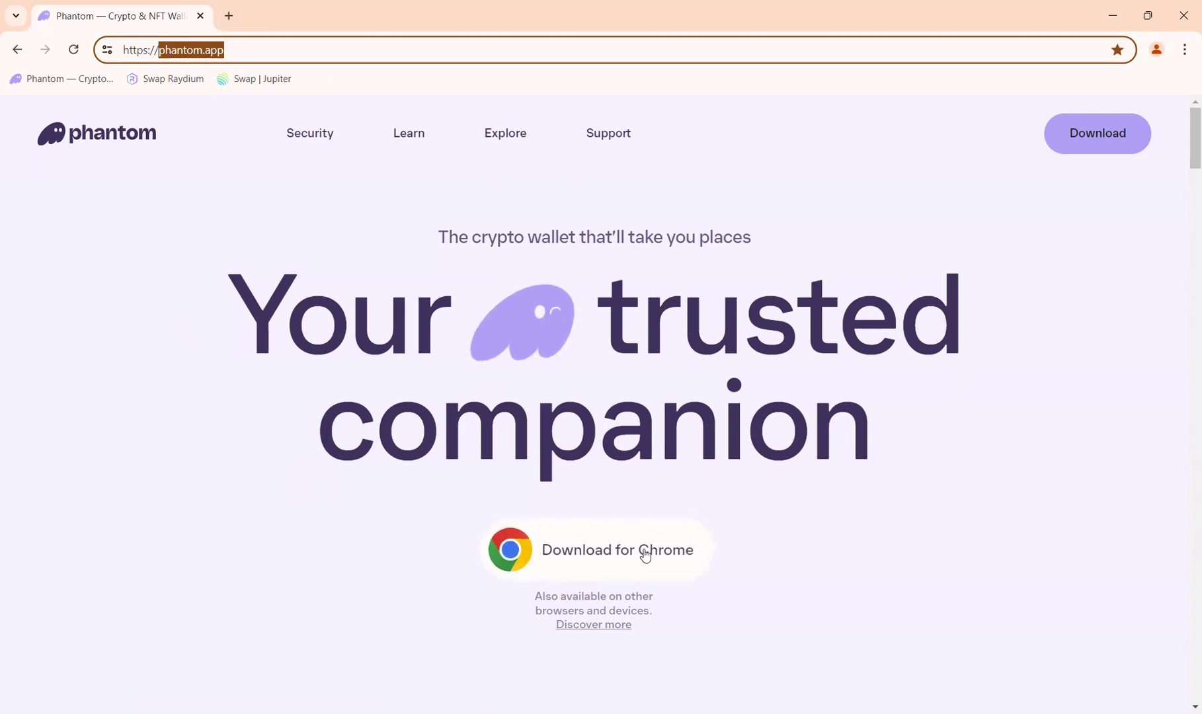
click(586, 556)
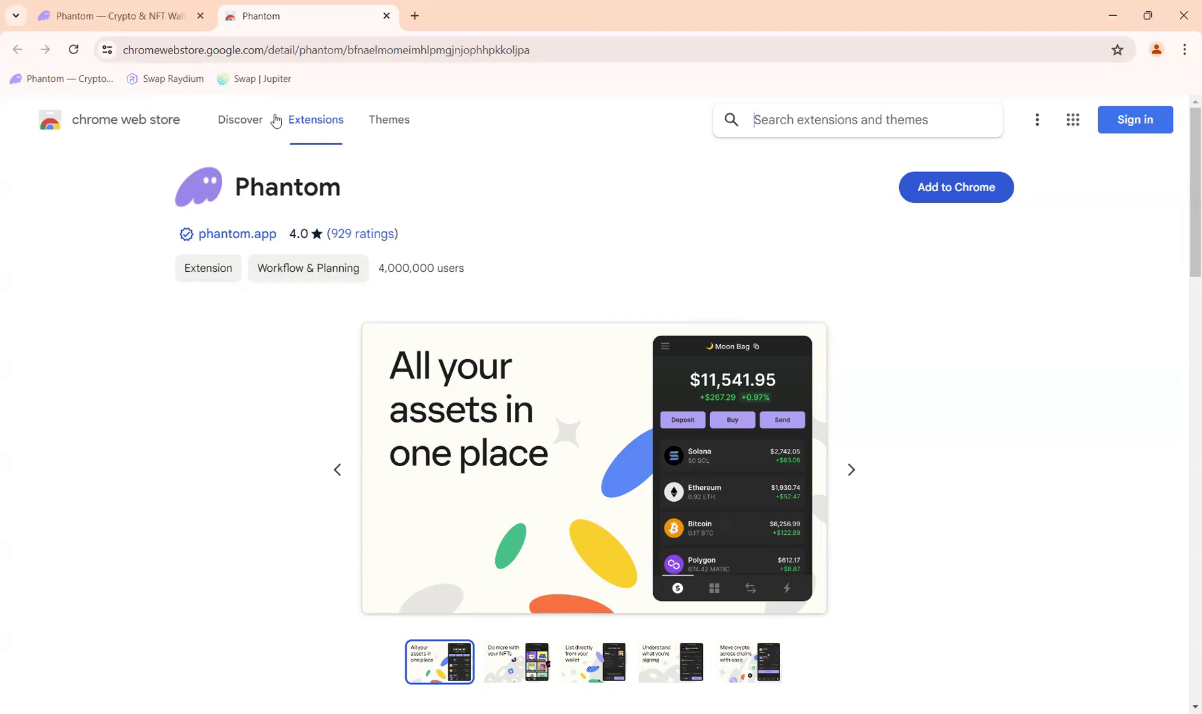
click(122, 29)
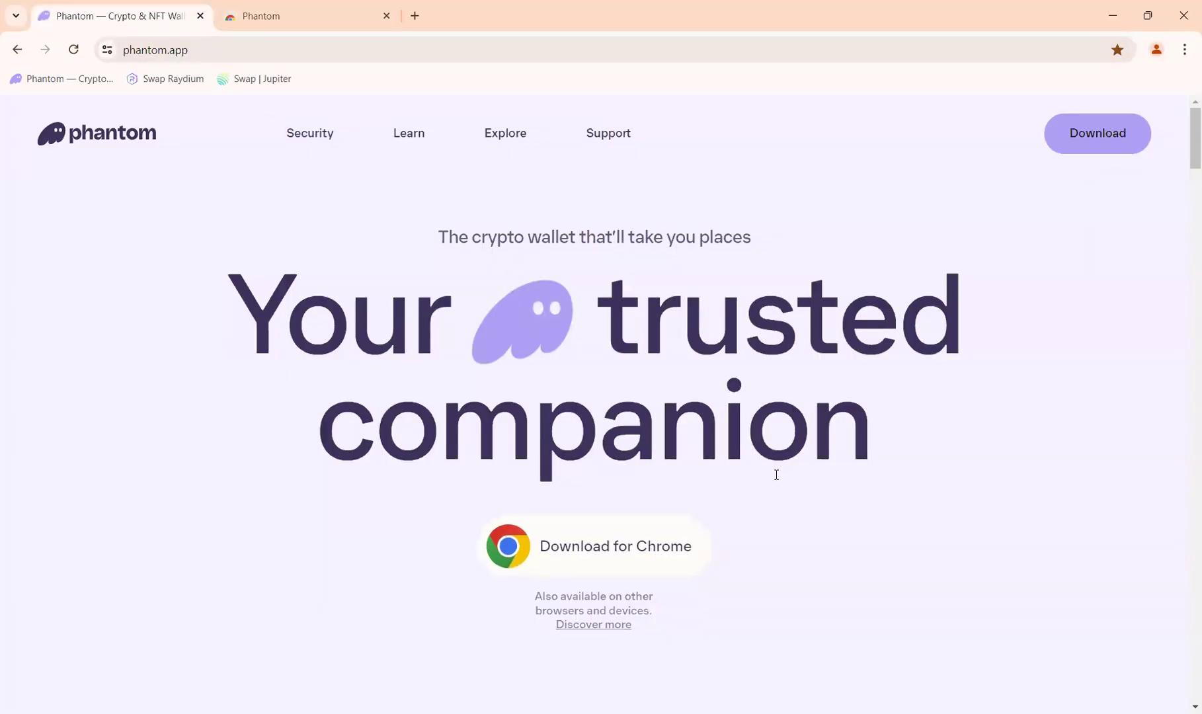
Go to 'Discover more', scroll the download page, and open the Chrome card's Web Store listing
click(594, 624)
scroll(593, 626, down, 3)
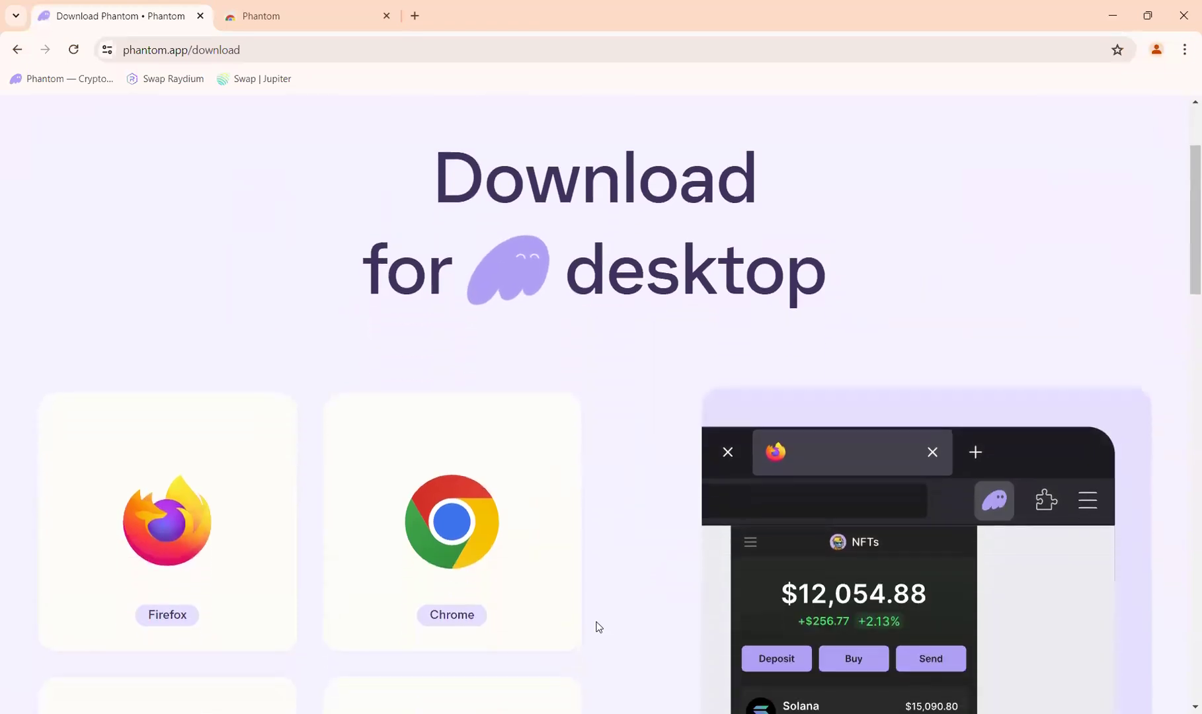
scroll(596, 623, down, 3)
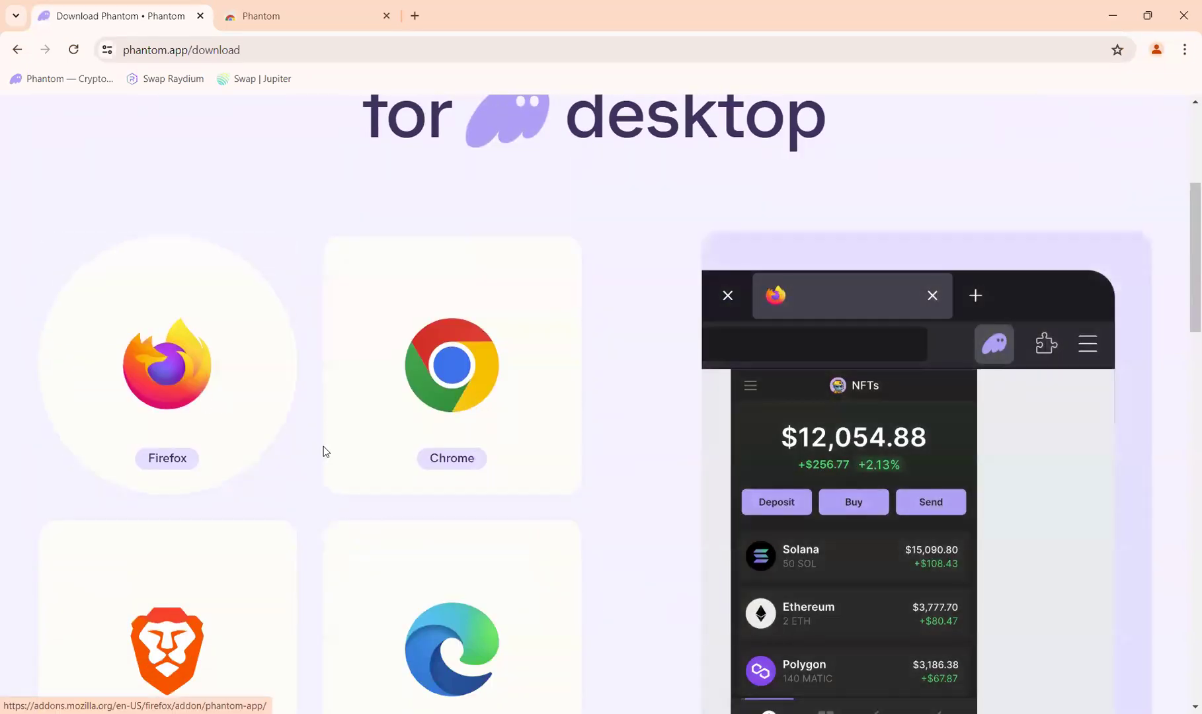
scroll(323, 447, down, 4)
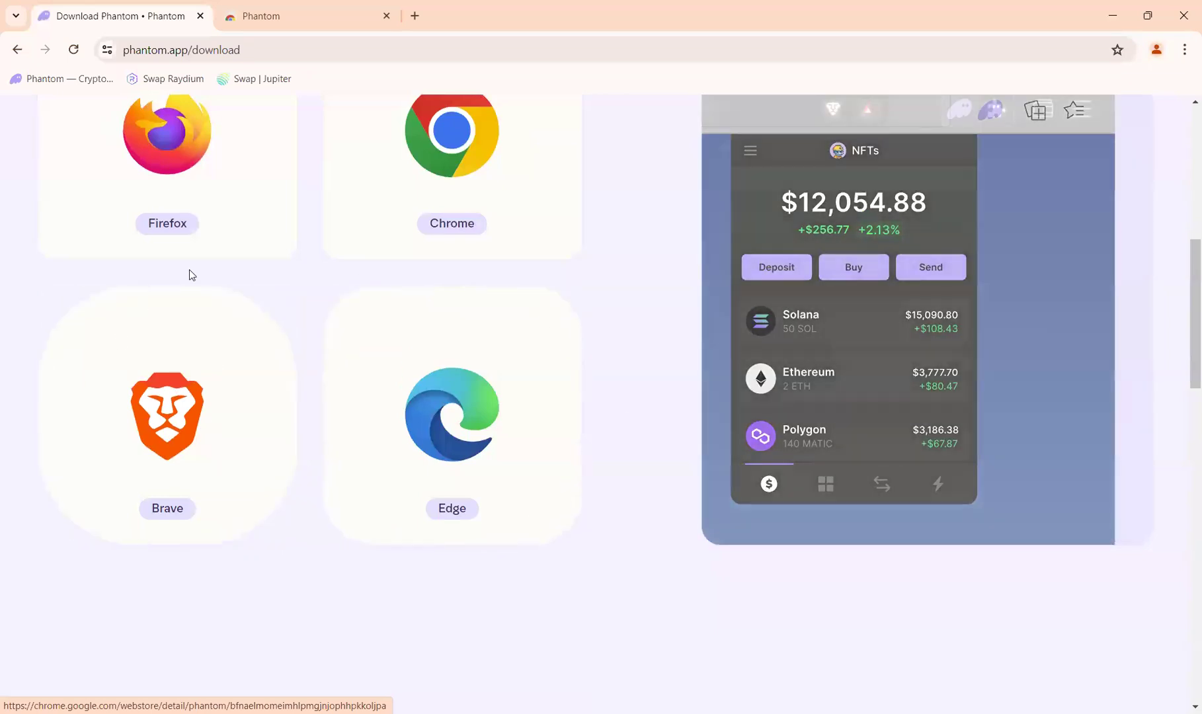
scroll(623, 413, up, 3)
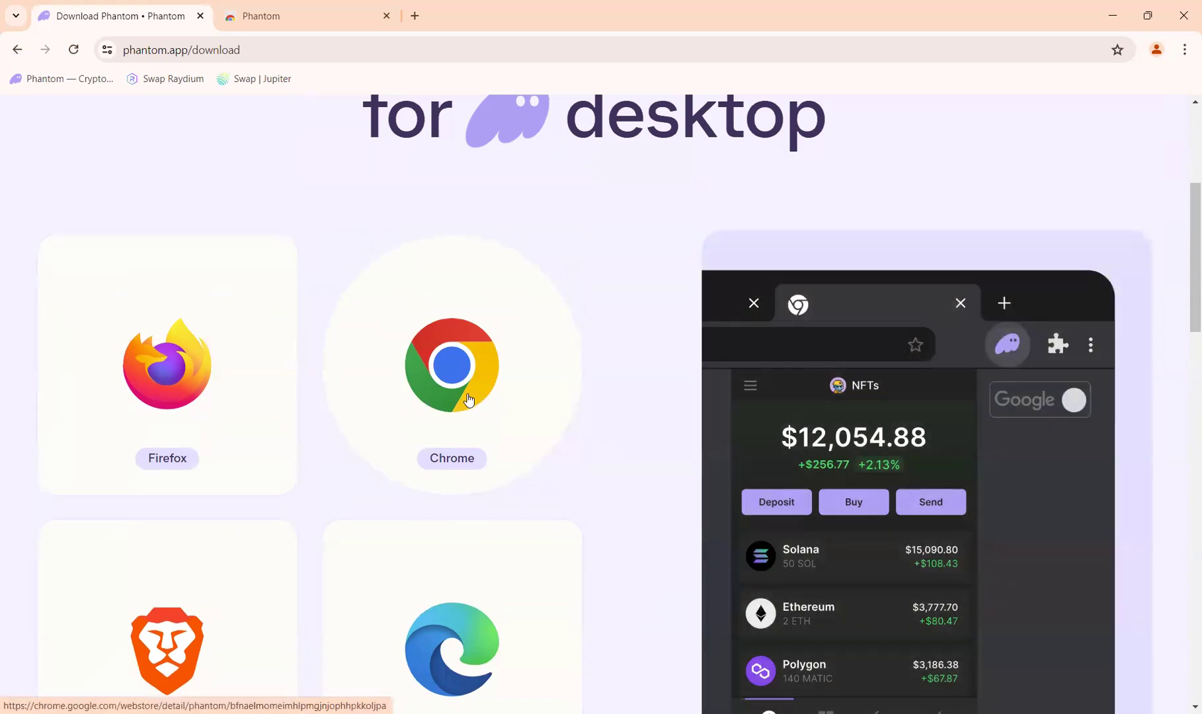
click(467, 398)
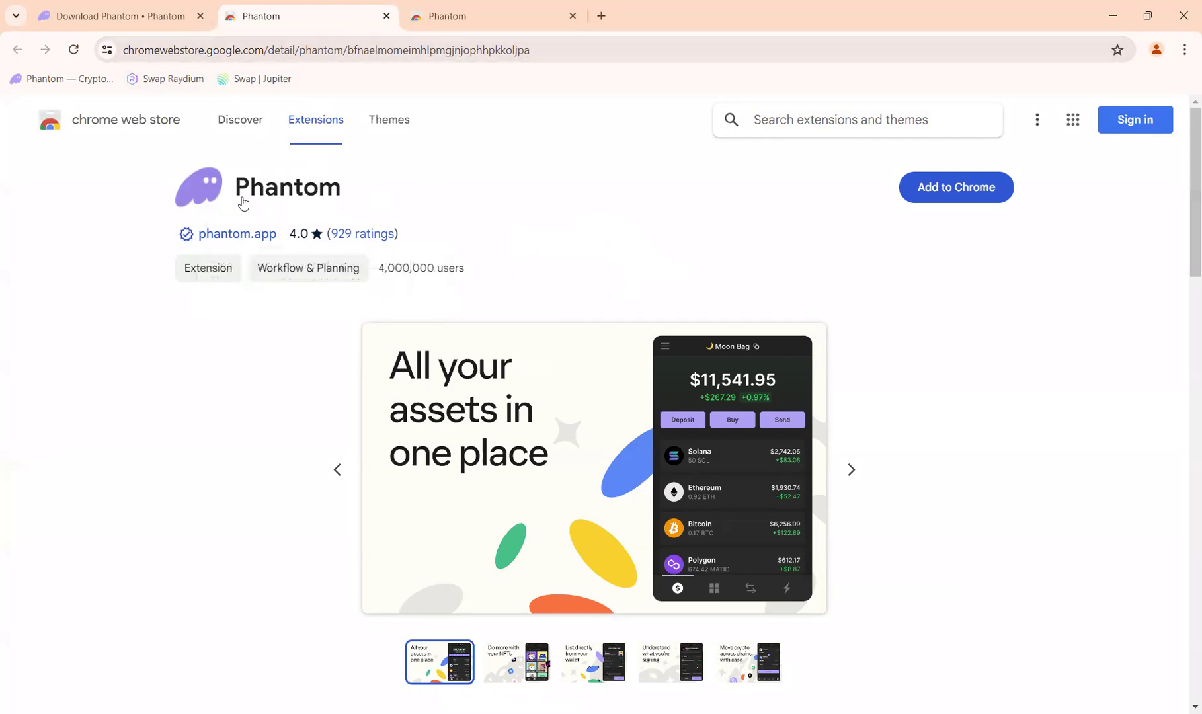
Install Phantom with 'Add to Chrome' and confirm 'Add extension' in the prompt
click(955, 195)
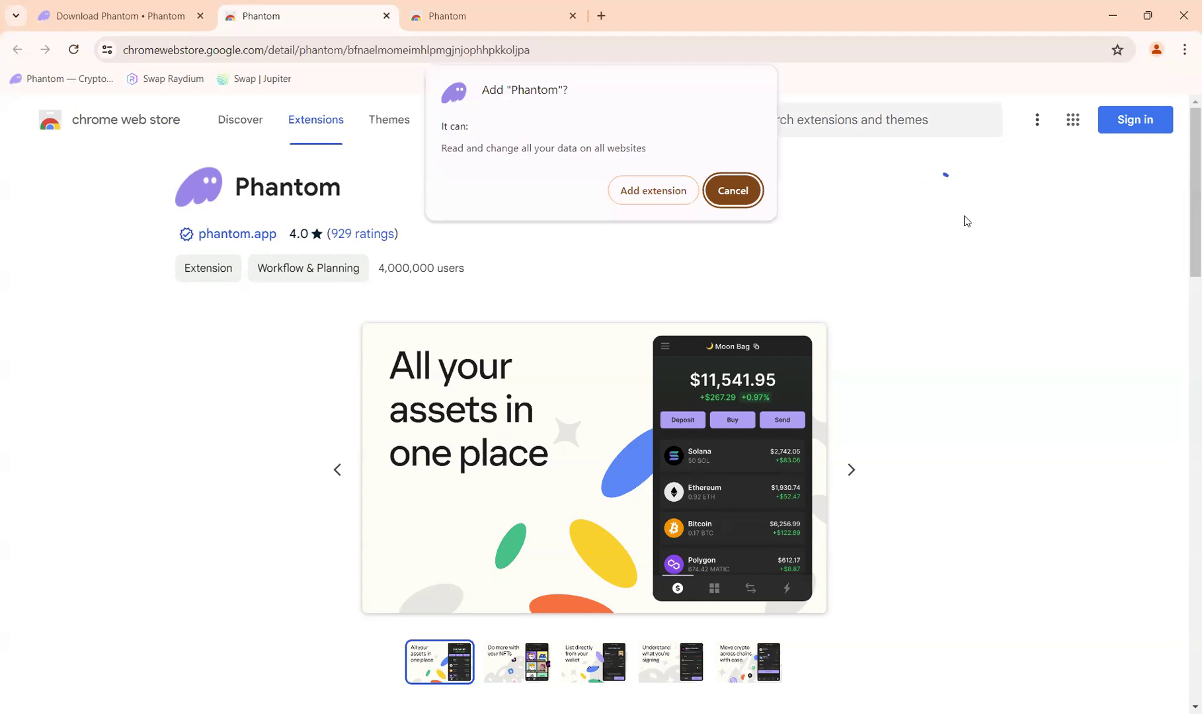
click(642, 191)
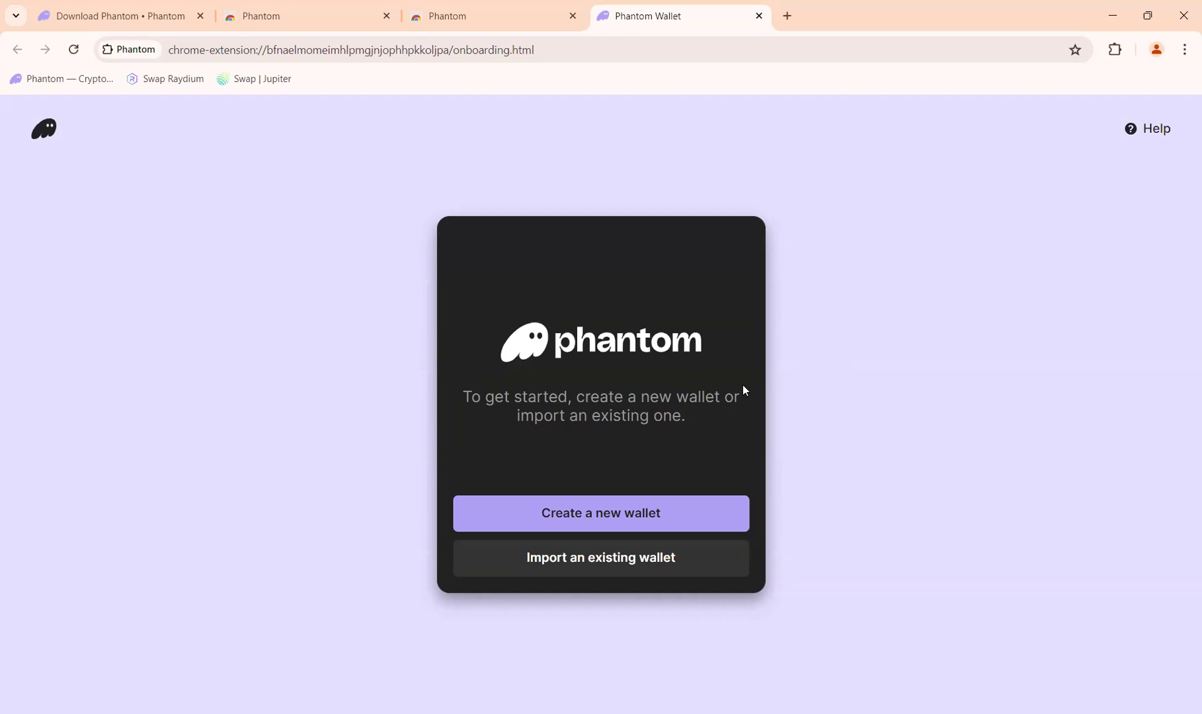
Choose 'Create a new wallet', enter and confirm a password, accept the Terms, and continue
click(615, 518)
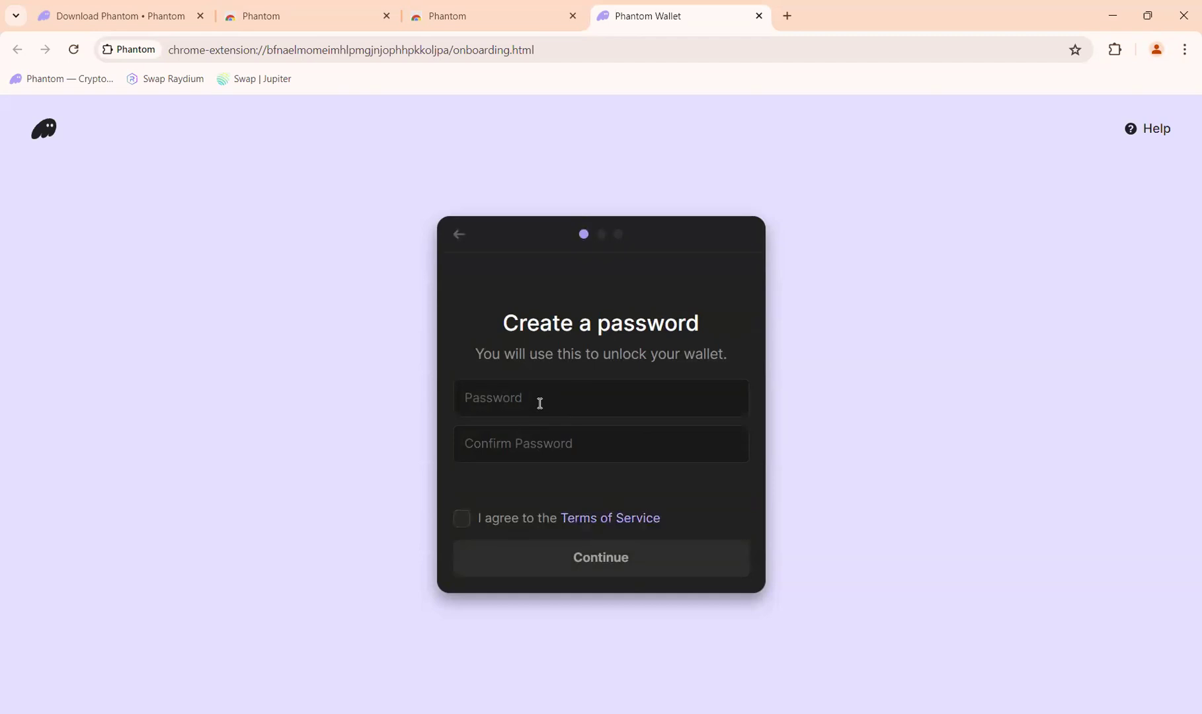
text(••••••••)
click(540, 438)
text(••••••••)
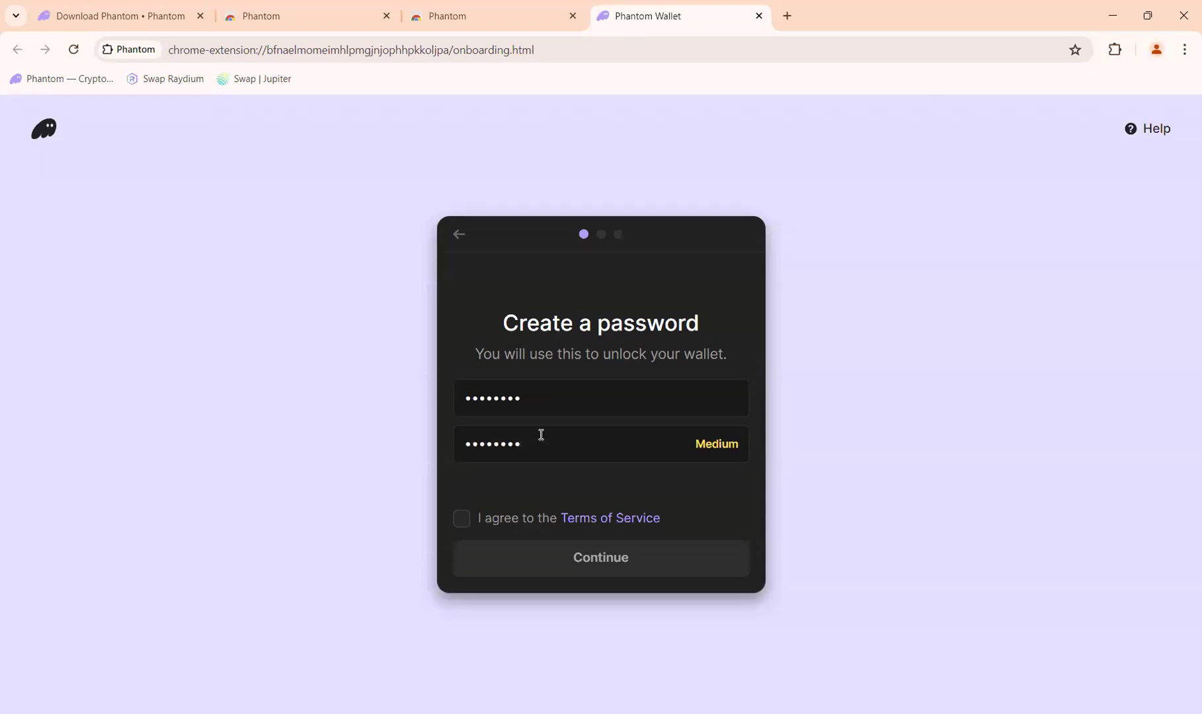
click(462, 520)
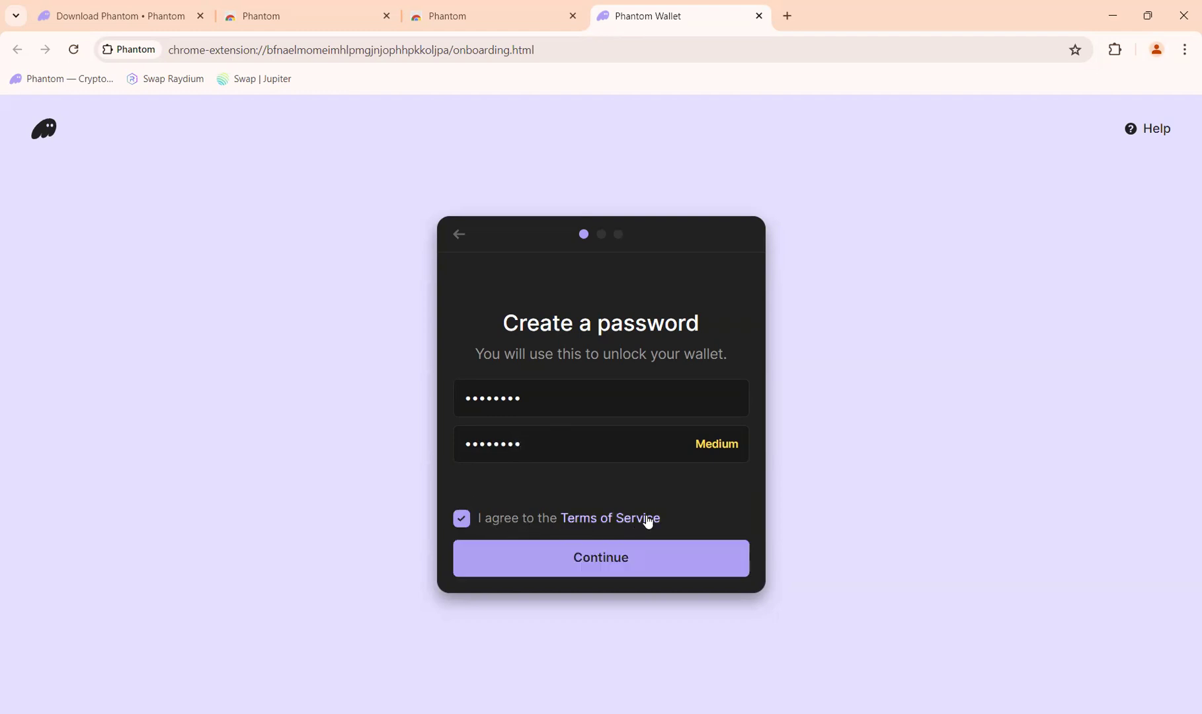
click(607, 560)
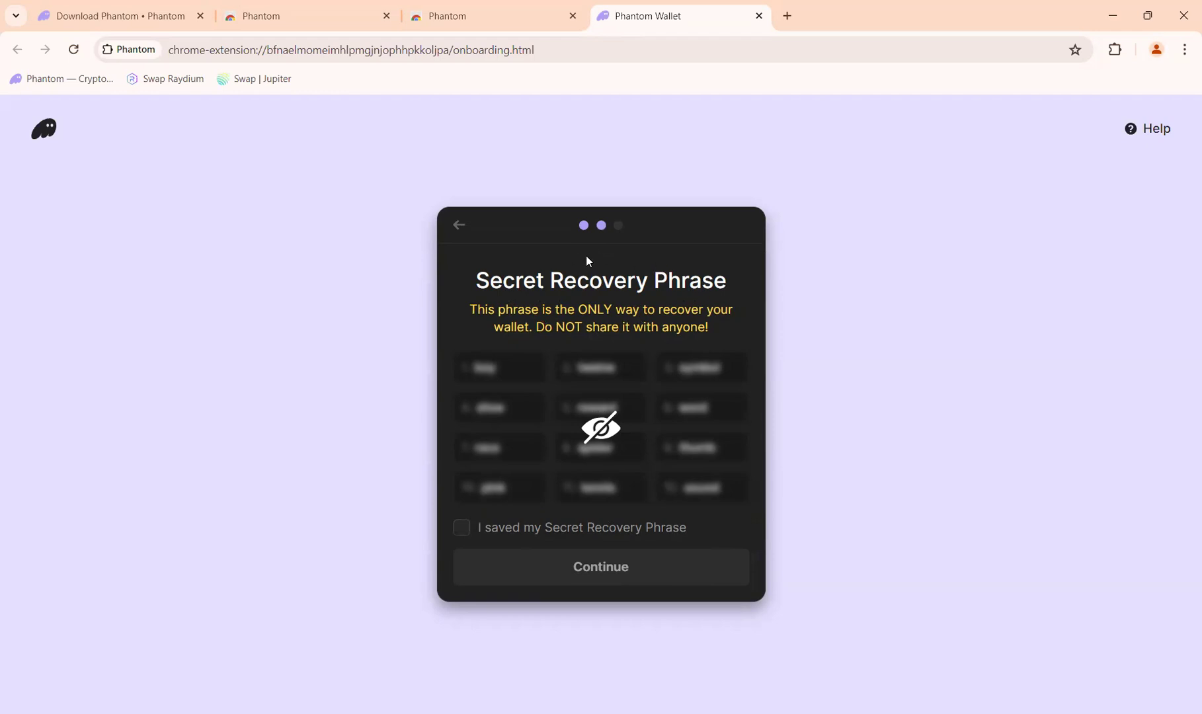
Reveal the 12-word phrase, tick 'I saved my Secret Recovery Phrase', and continue to finish setup
click(602, 404)
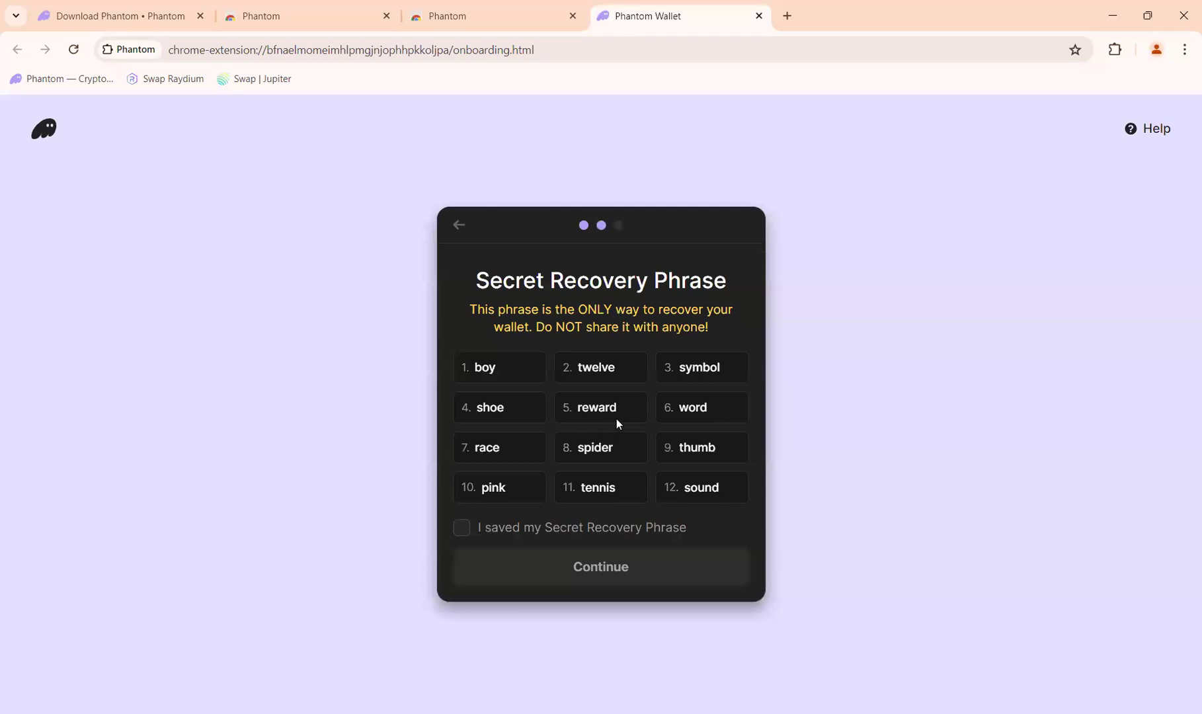
click(615, 420)
click(604, 428)
click(463, 531)
click(612, 572)
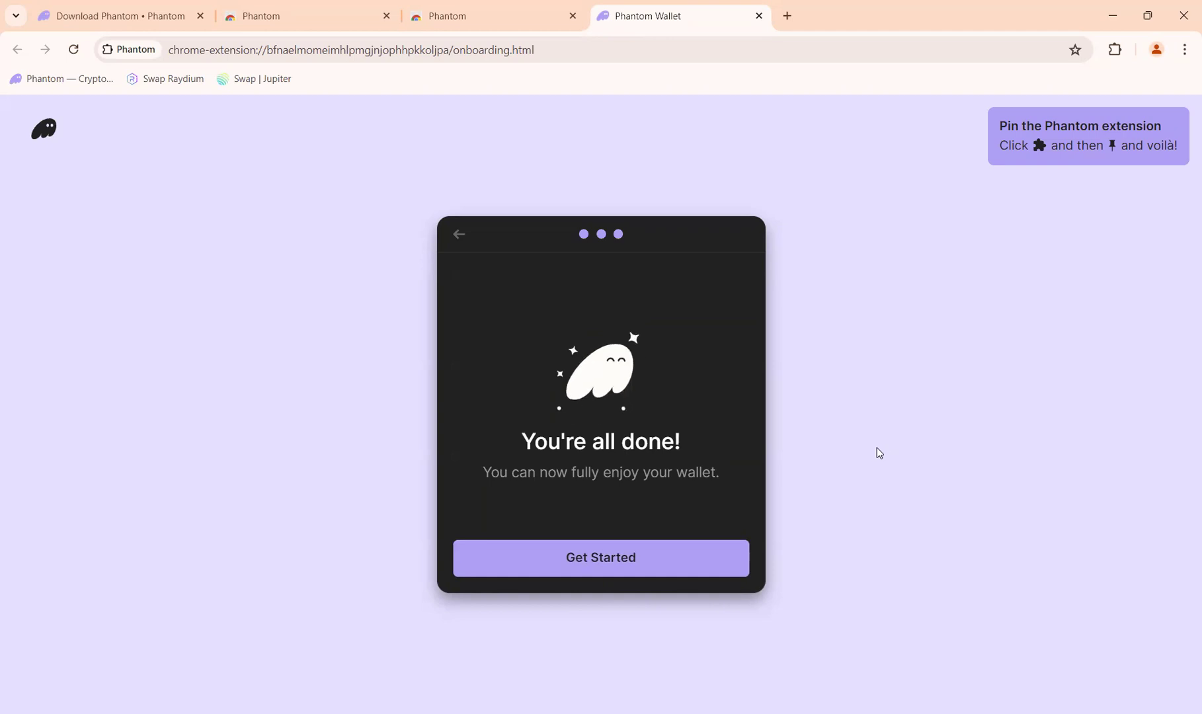
Pin Phantom from the Extensions menu, toggling the pin off and on, then close the list
click(1117, 52)
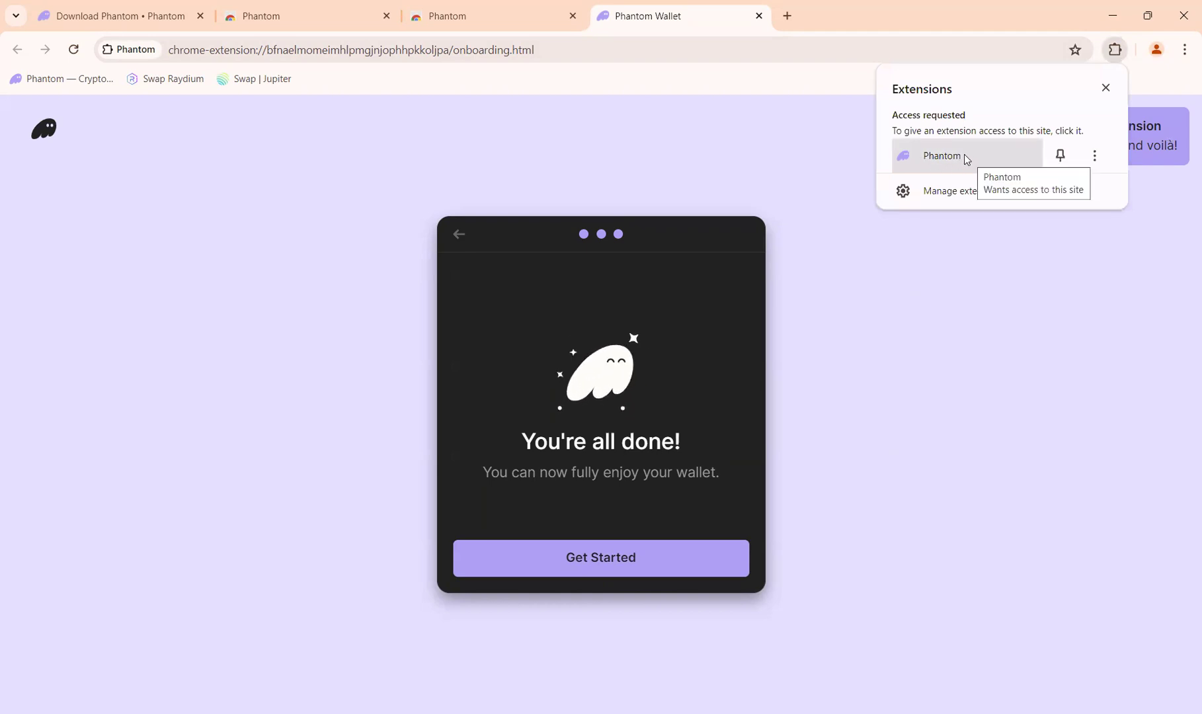
click(1061, 159)
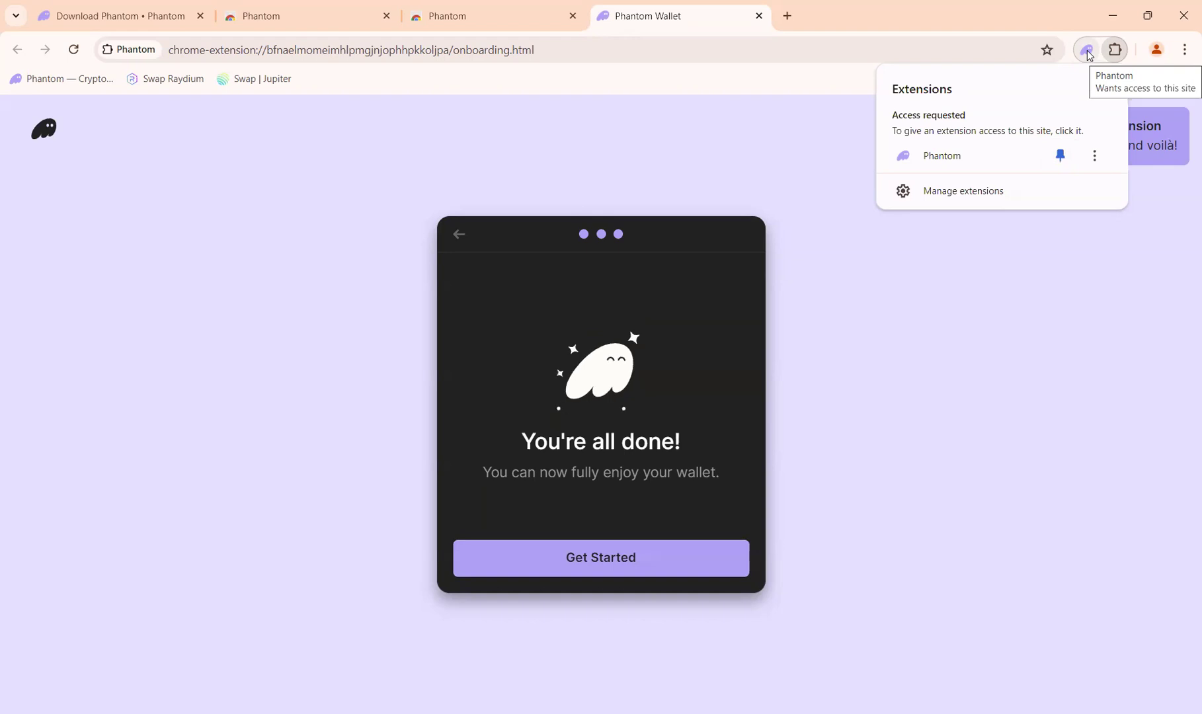
click(1060, 155)
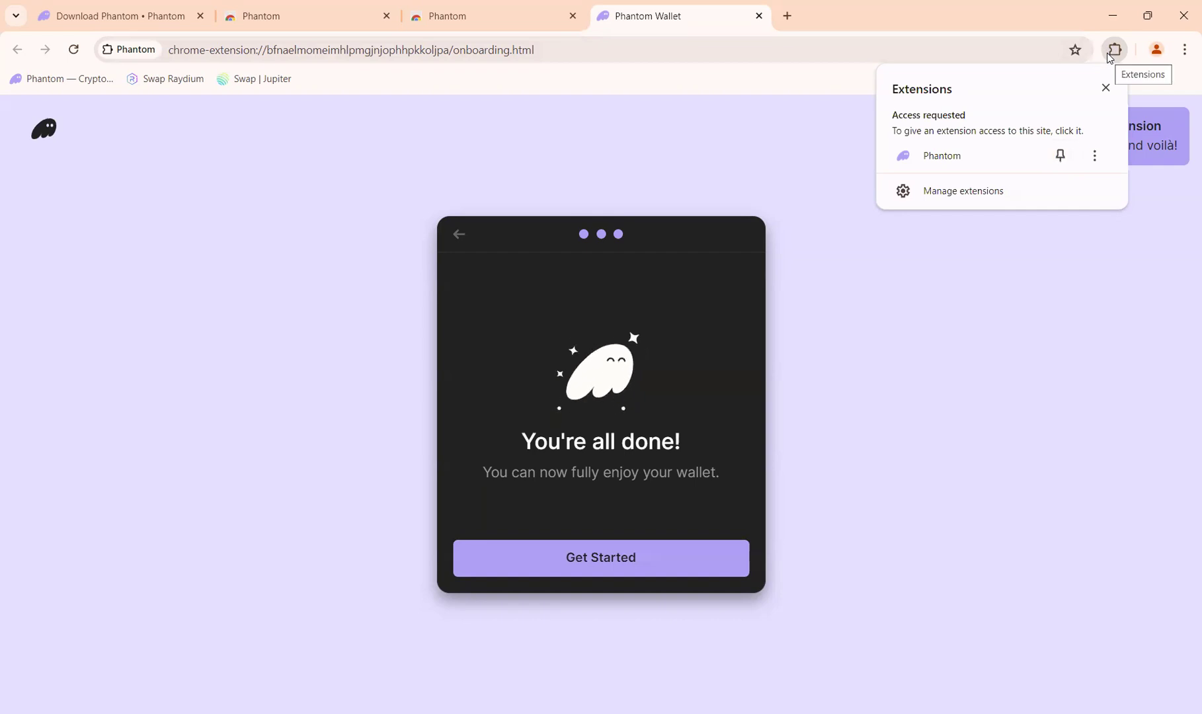
click(1060, 155)
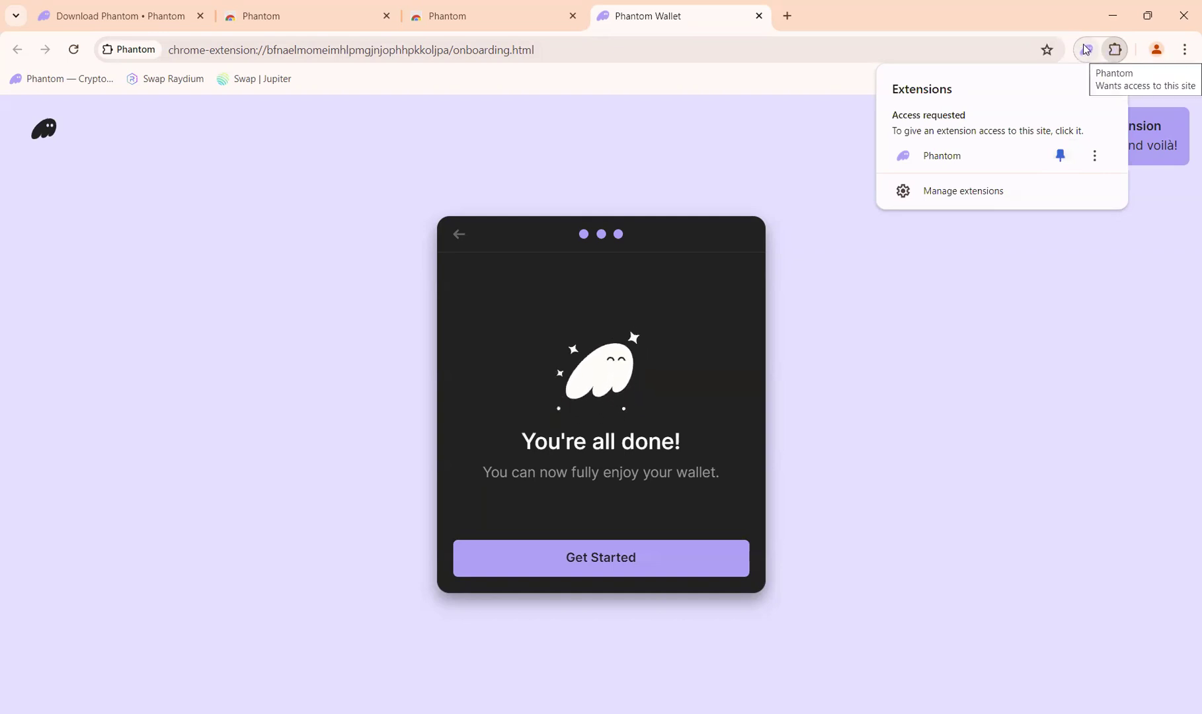
click(947, 291)
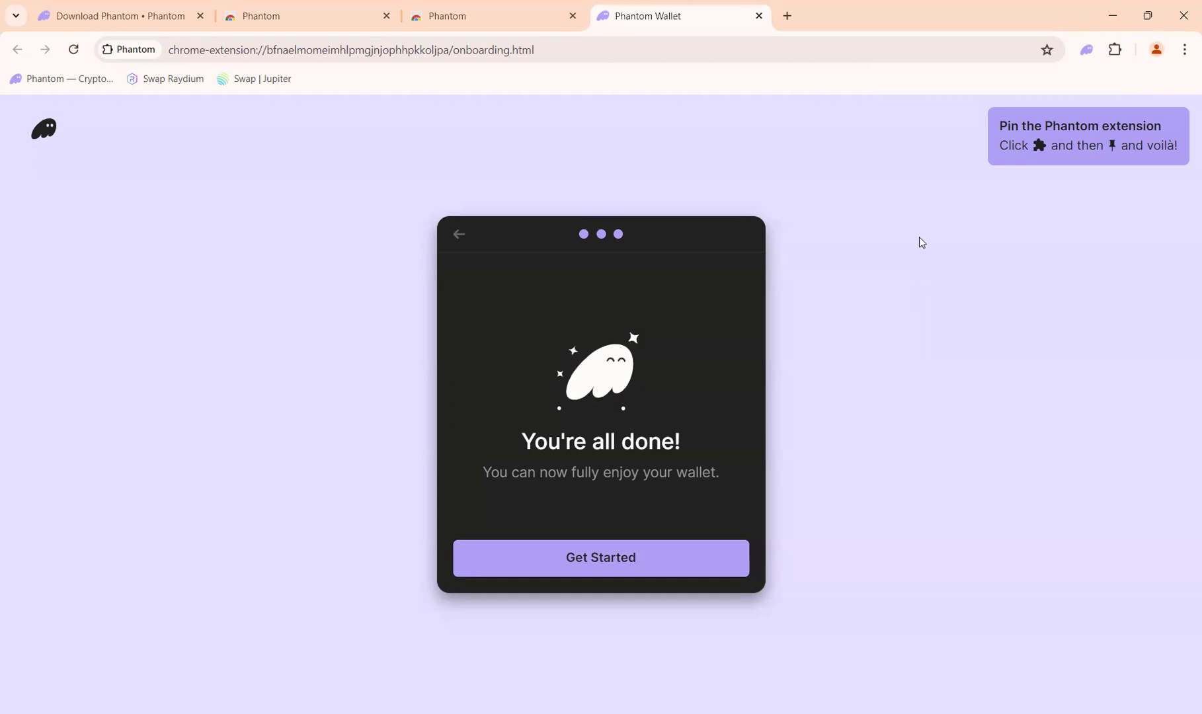
Open the pinned Phantom icon and dismiss 'Welcome to Bitcoin' to show Account 1 at $0.00
click(1088, 50)
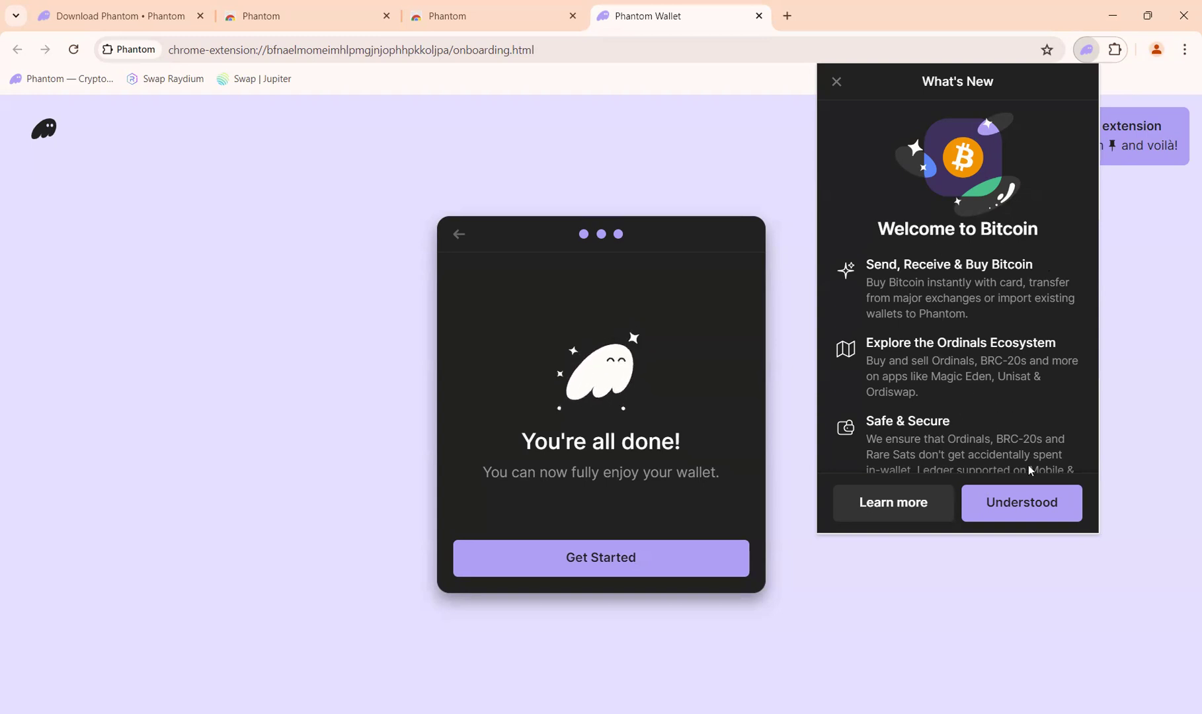
click(1022, 511)
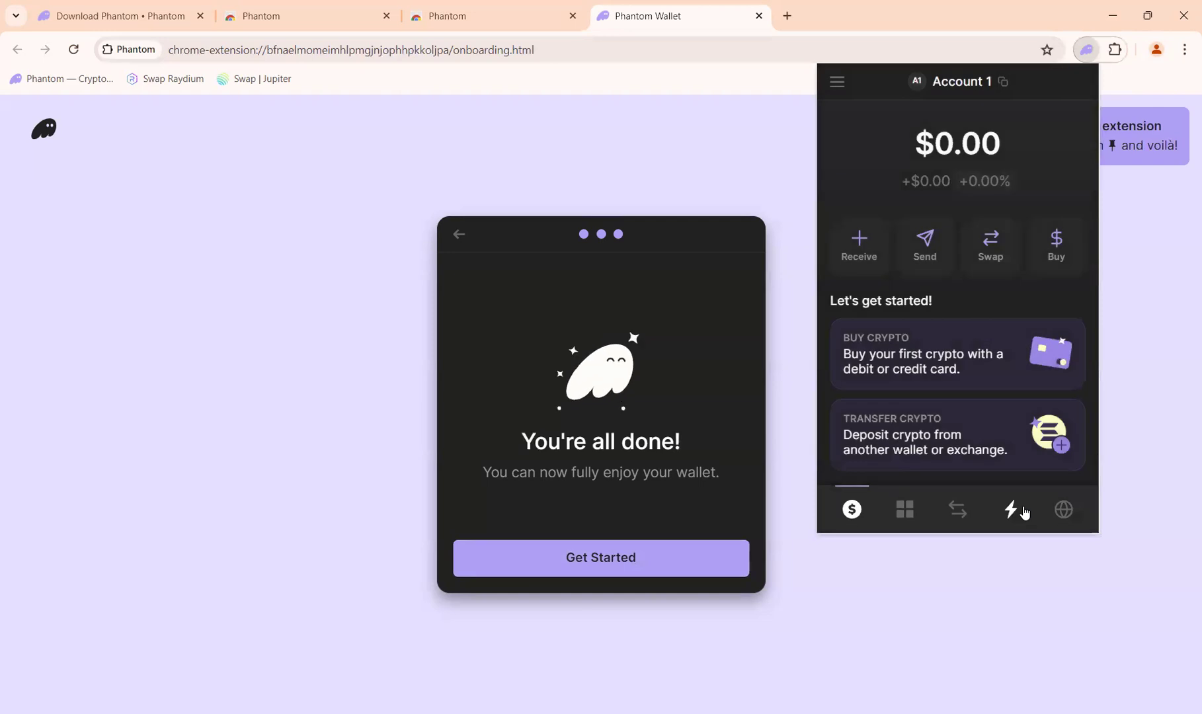